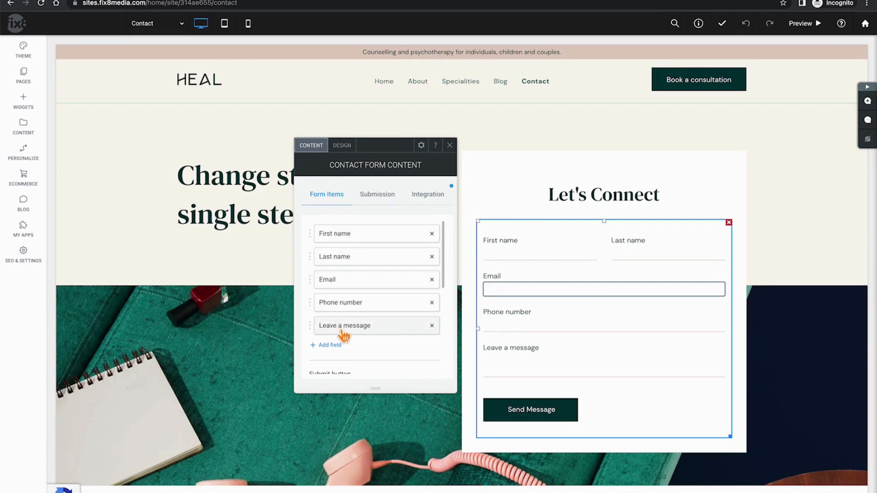
Scroll the contact form's field list: First name, Last name, Email, Phone number and message
{"action": "scroll", "coordinate": [342, 335], "scroll_direction": "down", "scroll_amount": 2}
{"action": "scroll", "coordinate": [342, 335], "scroll_direction": "up", "scroll_amount": 2}
{"action": "scroll", "coordinate": [344, 337], "scroll_direction": "up", "scroll_amount": 1}
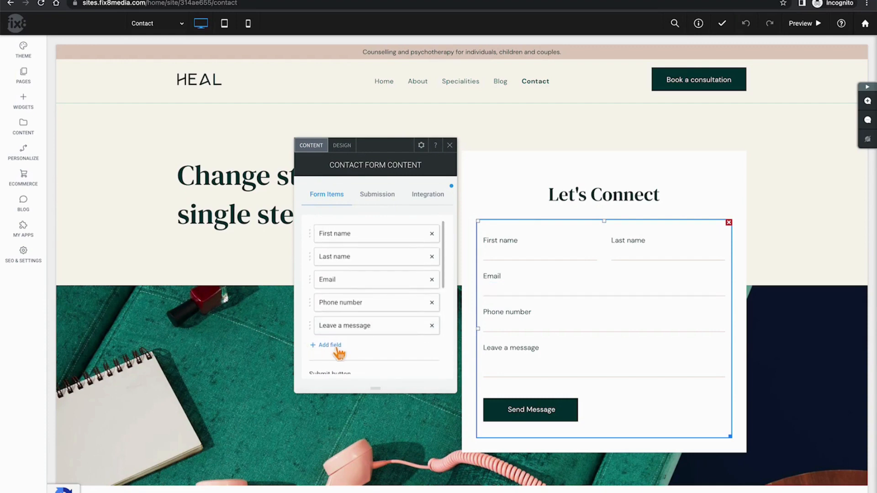
Add a new form field labelled 'Cell Phone' and keep its field type as Text
{"action": "left_click", "coordinate": [330, 345]}
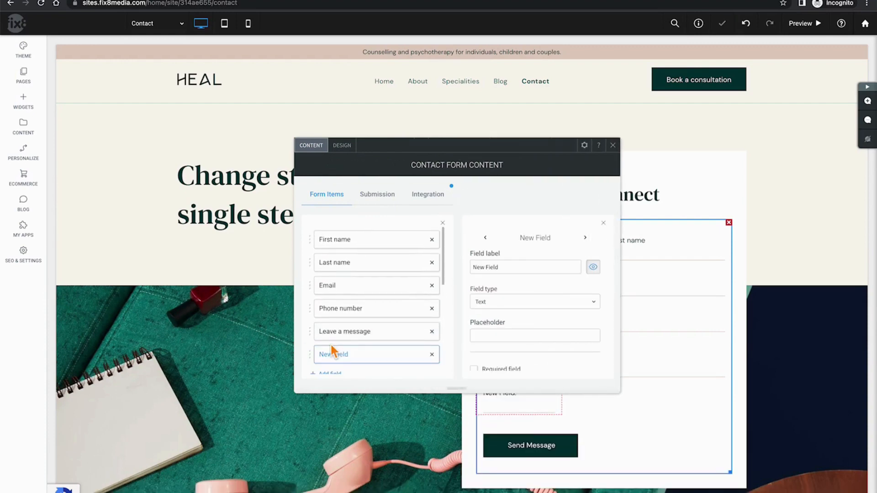
{"action": "triple_click", "coordinate": [520, 269]}
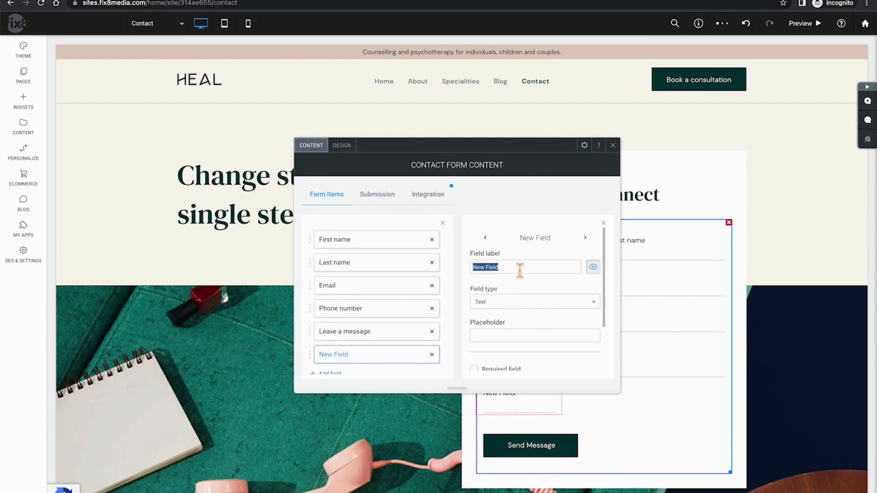
{"action": "type", "text": "Cell Phone"}
{"action": "left_click", "coordinate": [525, 303]}
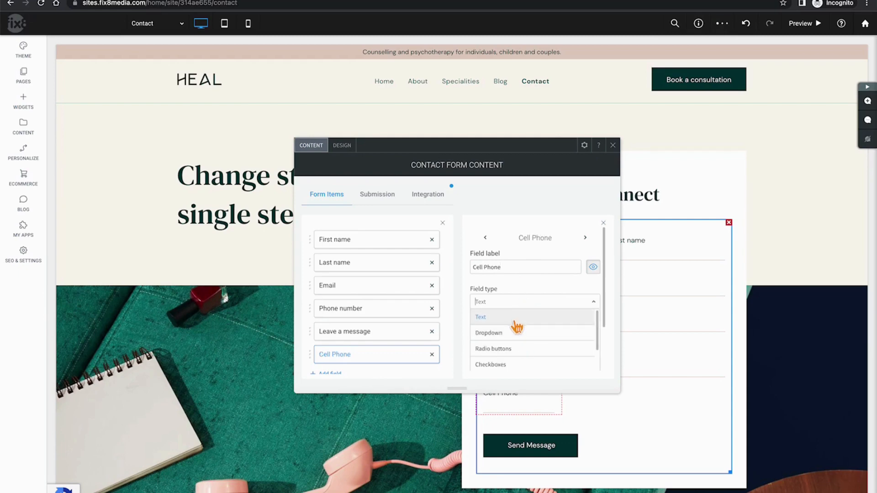
{"action": "scroll", "coordinate": [518, 358], "scroll_direction": "down", "scroll_amount": 3}
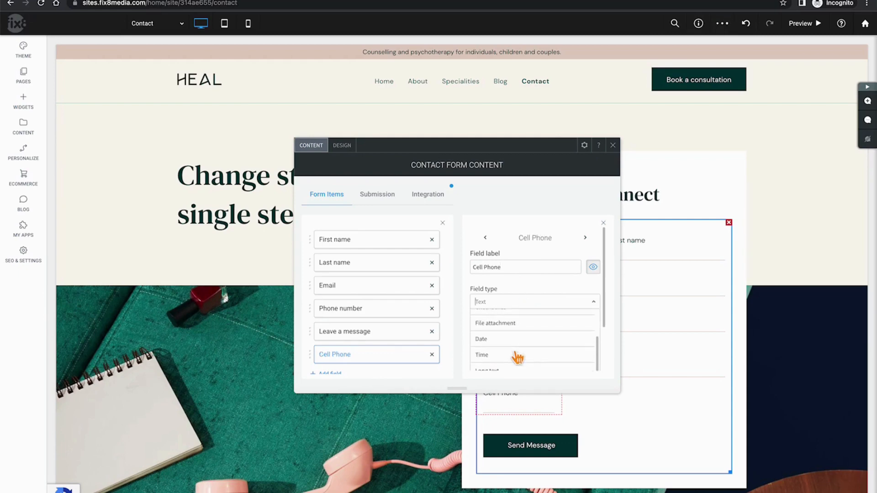
{"action": "scroll", "coordinate": [518, 359], "scroll_direction": "down", "scroll_amount": 3}
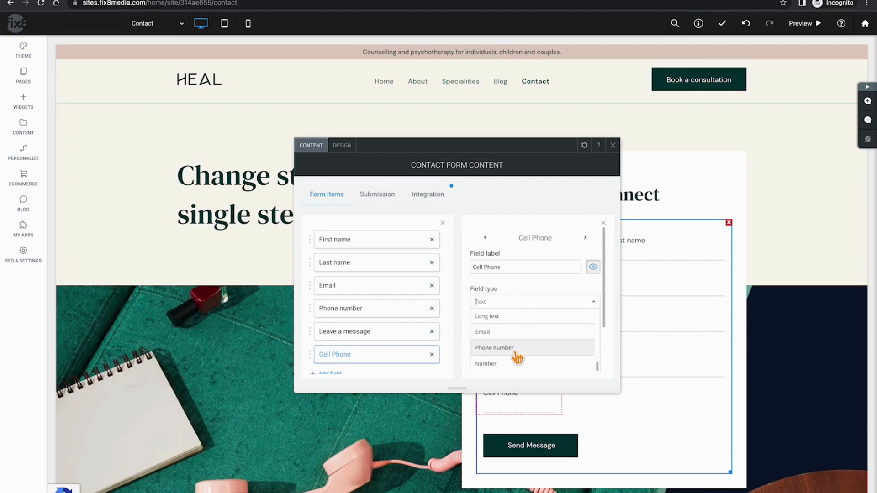
{"action": "scroll", "coordinate": [517, 359], "scroll_direction": "up", "scroll_amount": 2}
{"action": "scroll", "coordinate": [517, 359], "scroll_direction": "up", "scroll_amount": 2}
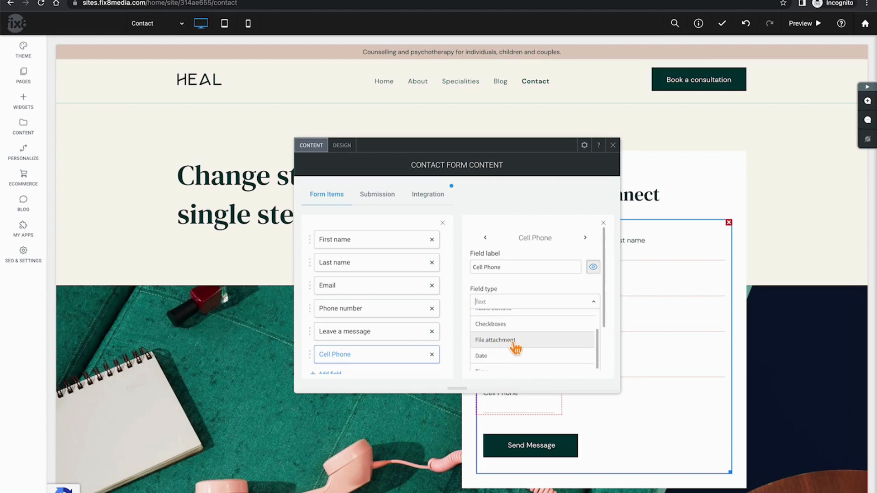
{"action": "left_click", "coordinate": [569, 287]}
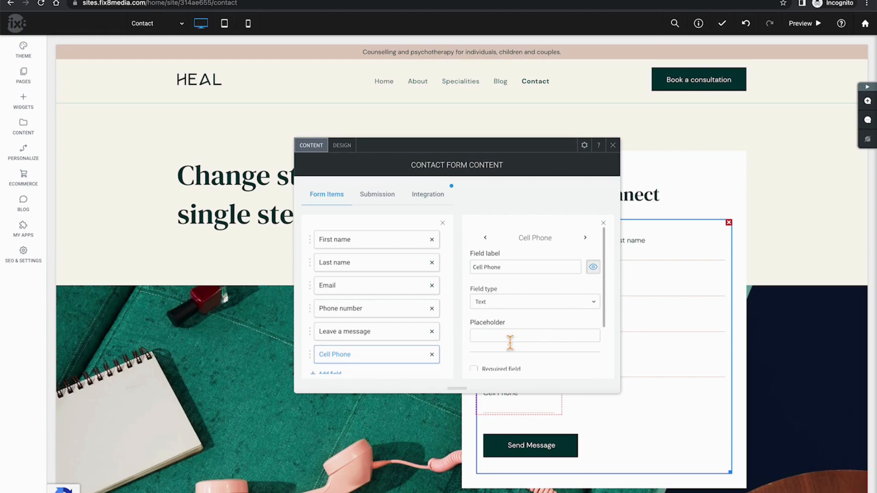
{"action": "scroll", "coordinate": [513, 344], "scroll_direction": "down", "scroll_amount": 1}
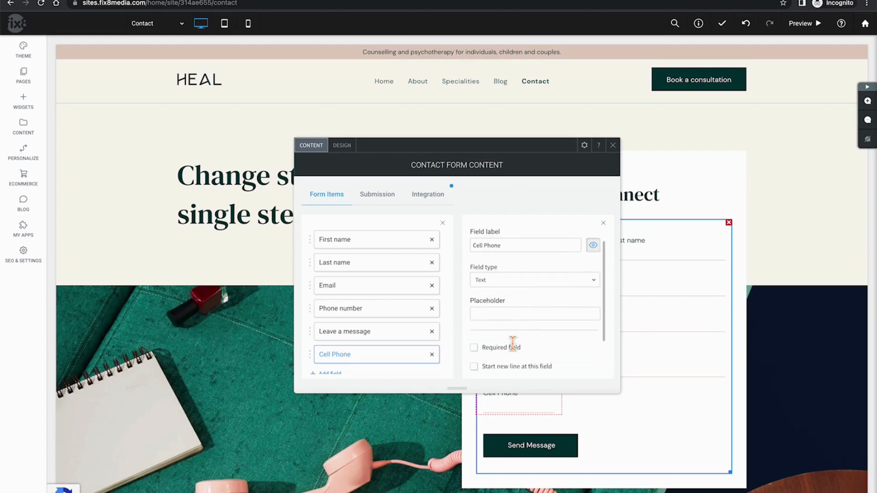
{"action": "scroll", "coordinate": [513, 343], "scroll_direction": "down", "scroll_amount": 2}
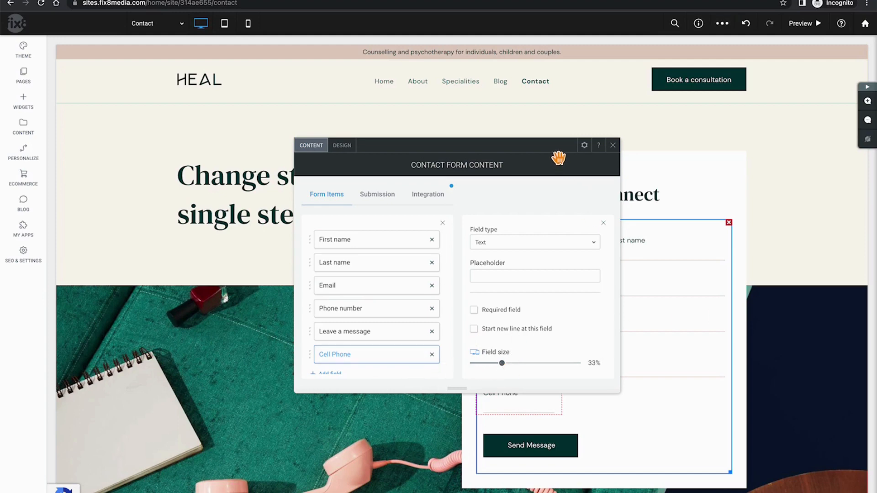
Move Leave a message below Last name and First name after Email in the field order
{"action": "left_click_drag", "start_coordinate": [558, 158], "coordinate": [398, 166]}
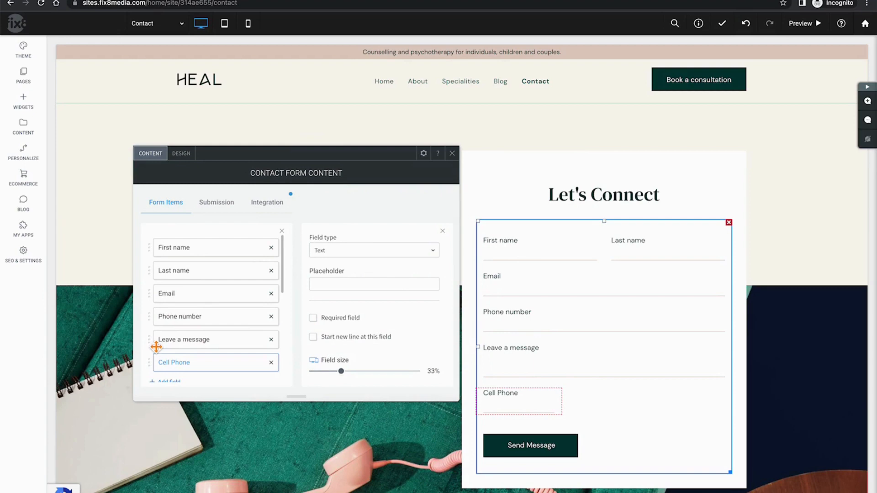
{"action": "left_click_drag", "start_coordinate": [156, 347], "coordinate": [162, 297]}
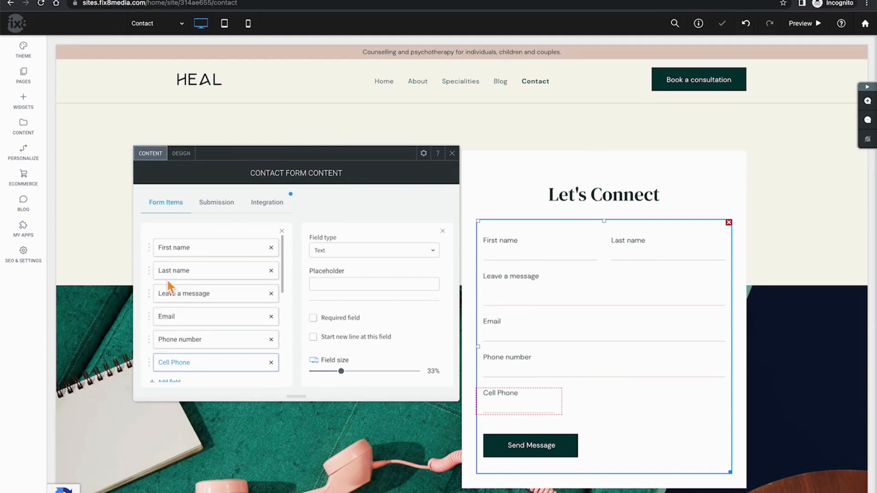
{"action": "left_click_drag", "start_coordinate": [167, 254], "coordinate": [164, 316]}
{"action": "scroll", "coordinate": [221, 343], "scroll_direction": "down", "scroll_amount": 4}
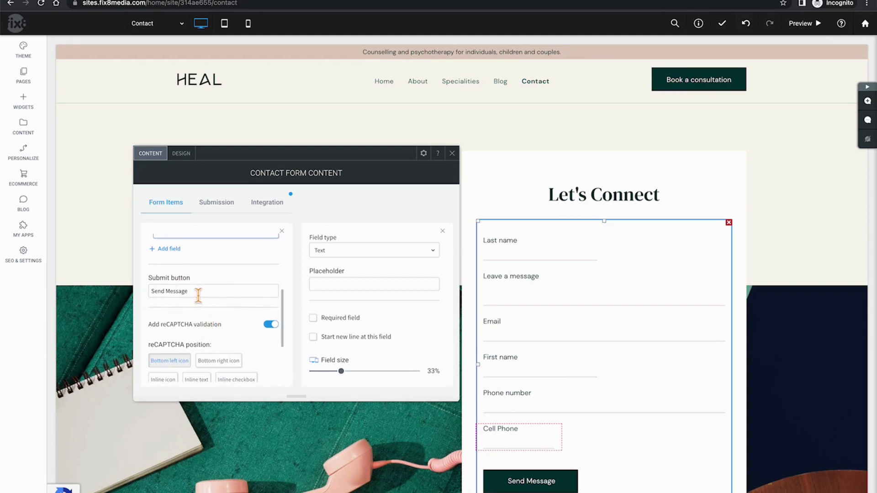
Replace the Send Message button text with SUBMIT, then review the reCAPTCHA and Form title settings
{"action": "left_click_drag", "start_coordinate": [205, 293], "coordinate": [145, 295]}
{"action": "type", "text": "SUBMIT"}
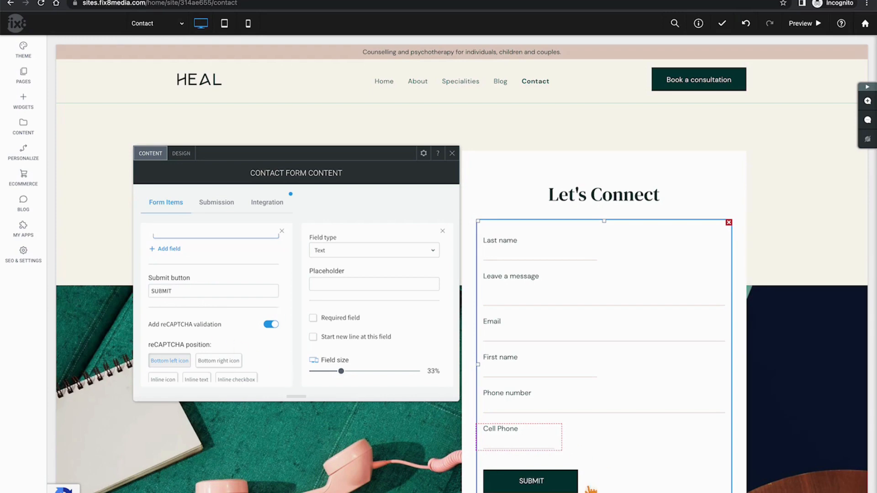
{"action": "scroll", "coordinate": [276, 330], "scroll_direction": "down", "scroll_amount": 2}
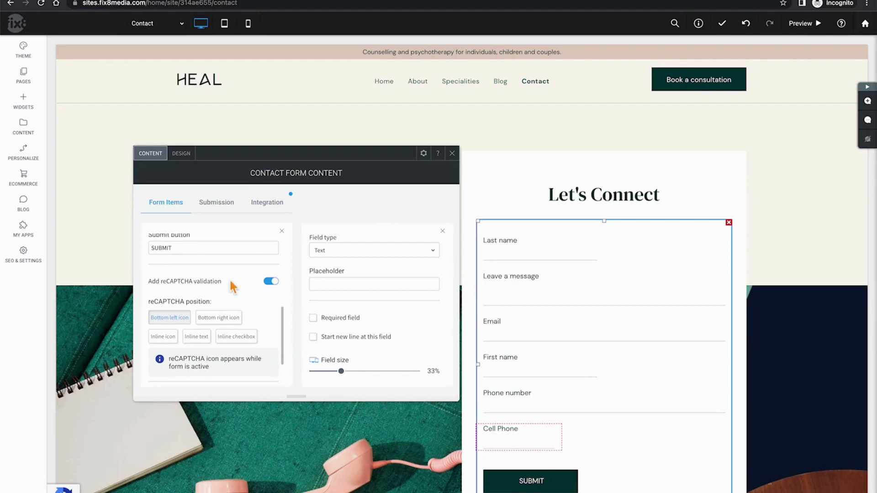
{"action": "scroll", "coordinate": [245, 304], "scroll_direction": "down", "scroll_amount": 2}
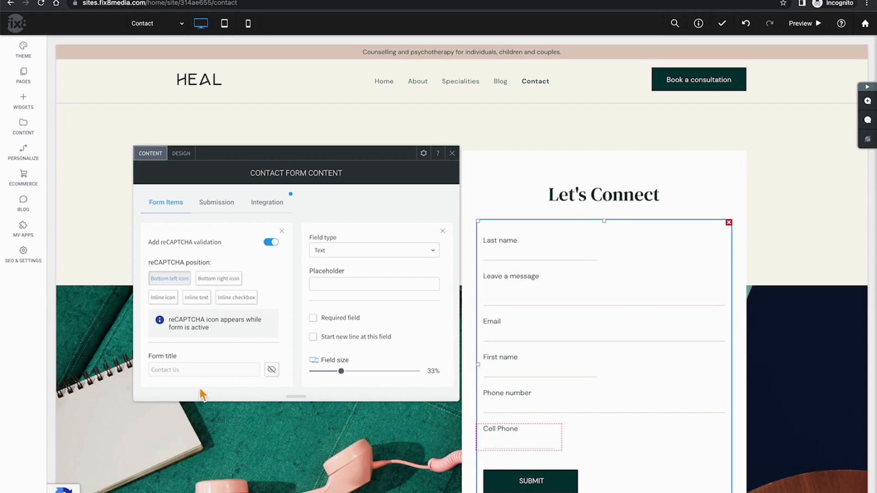
{"action": "scroll", "coordinate": [207, 351], "scroll_direction": "up", "scroll_amount": 5}
{"action": "scroll", "coordinate": [209, 356], "scroll_direction": "up", "scroll_amount": 4}
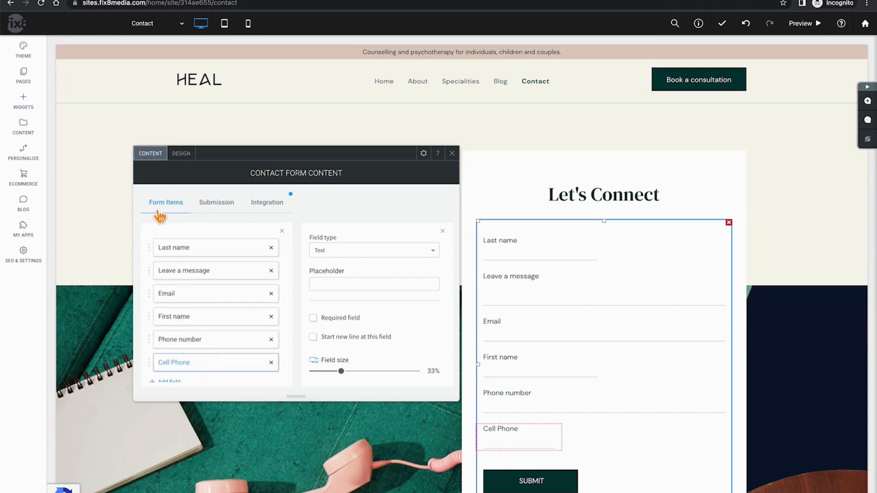
Enter a recipient e-mail address for new submission notifications
{"action": "left_click", "coordinate": [217, 207]}
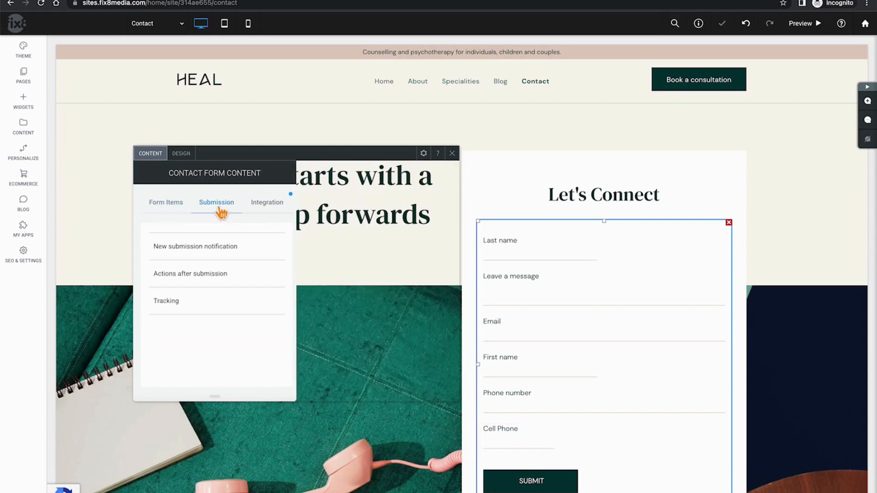
{"action": "left_click", "coordinate": [209, 259]}
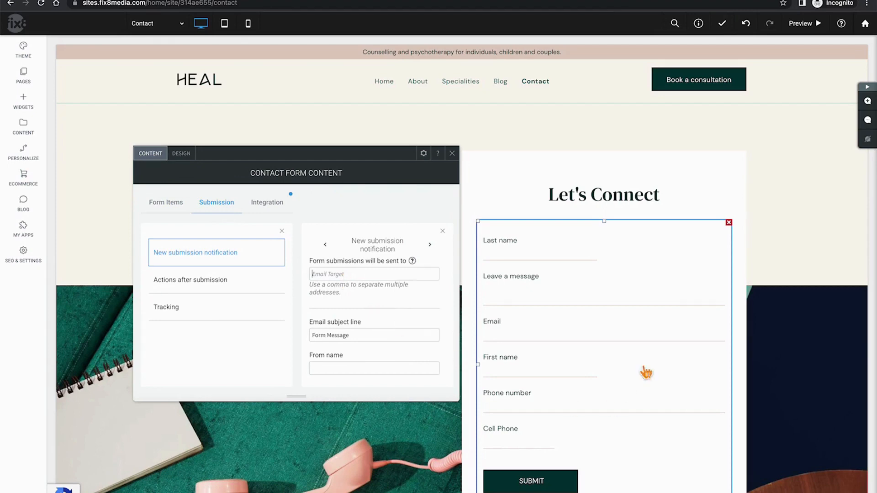
{"action": "left_click", "coordinate": [367, 276]}
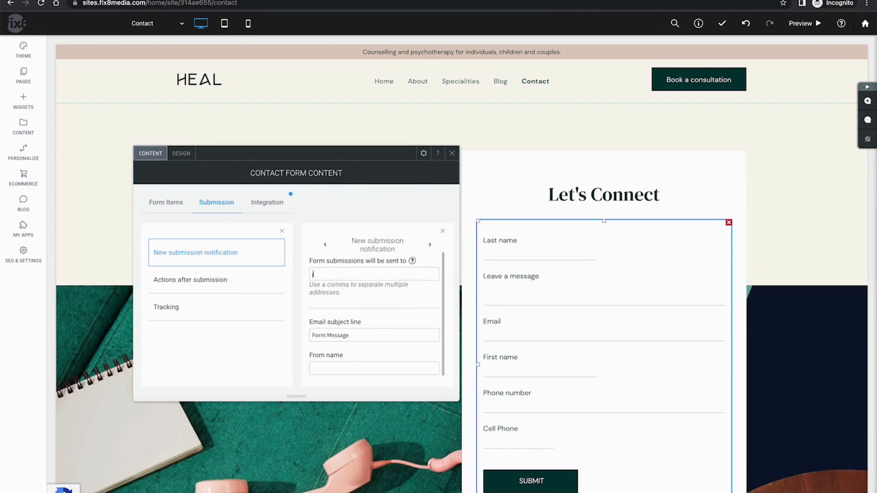
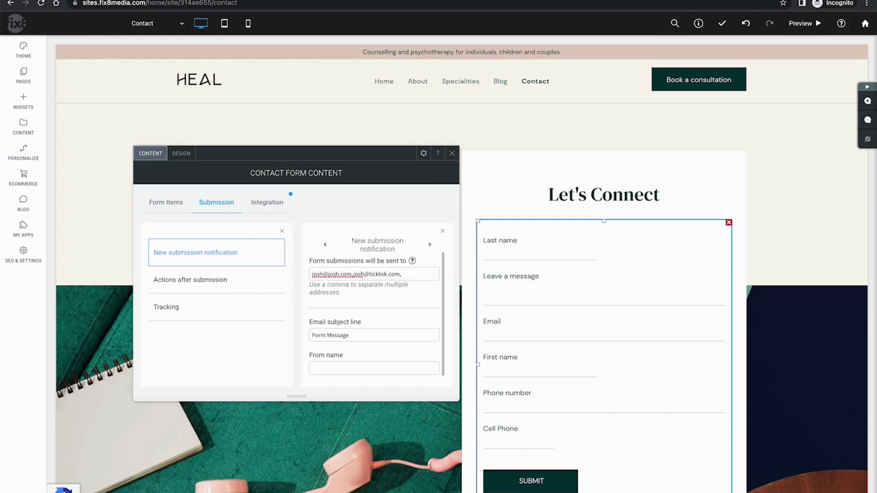
Review the notification's Form Message subject and sender name, then bring up actions after submission
{"action": "scroll", "coordinate": [370, 343], "scroll_direction": "down", "scroll_amount": 1}
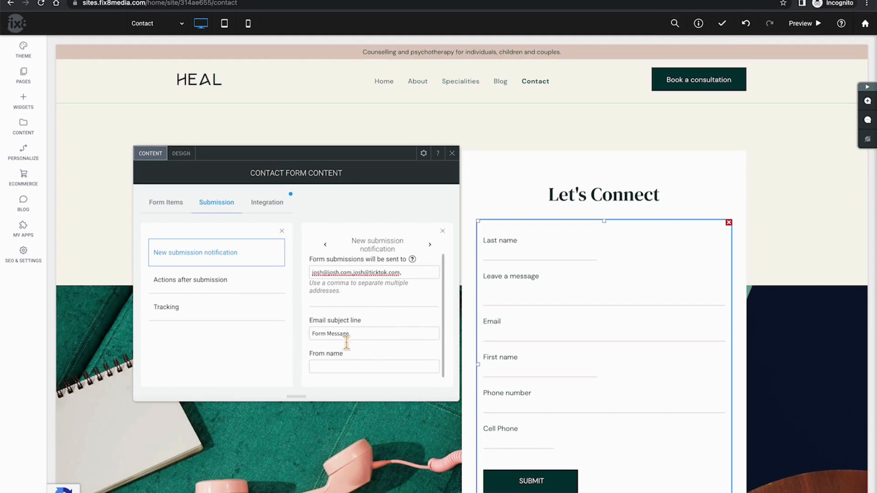
{"action": "left_click_drag", "start_coordinate": [387, 335], "coordinate": [303, 347]}
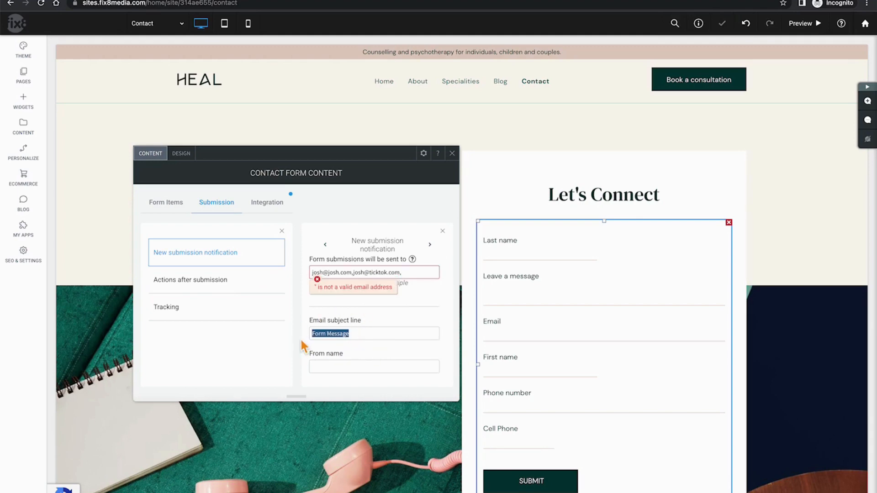
{"action": "left_click", "coordinate": [344, 368]}
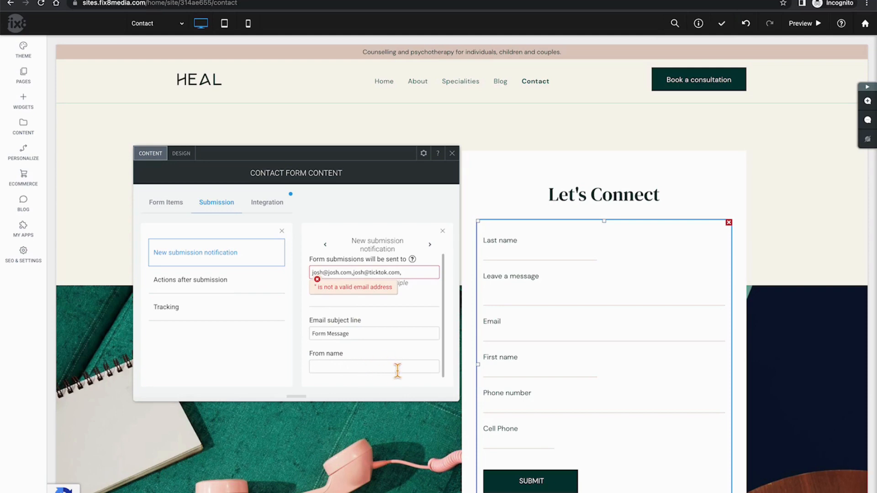
{"action": "left_click", "coordinate": [225, 284]}
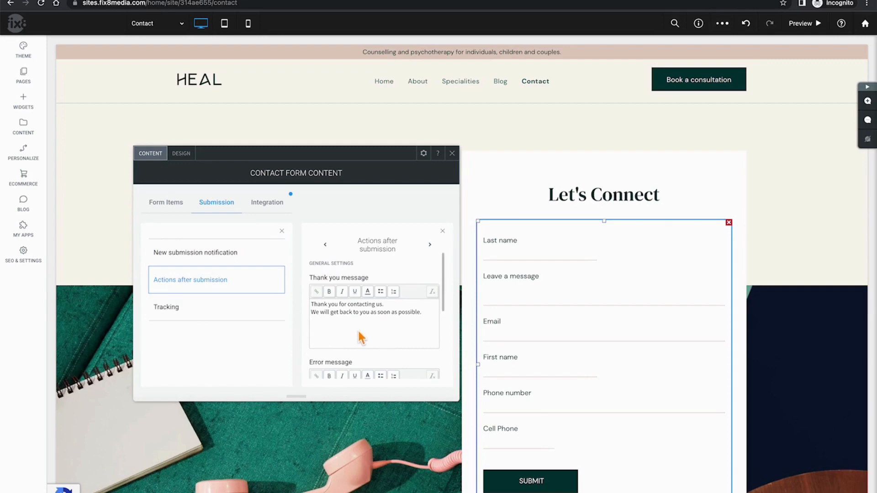
Redirect visitors to the Home page after they submit the form
{"action": "scroll", "coordinate": [359, 334], "scroll_direction": "down", "scroll_amount": 1}
{"action": "scroll", "coordinate": [360, 334], "scroll_direction": "up", "scroll_amount": 1}
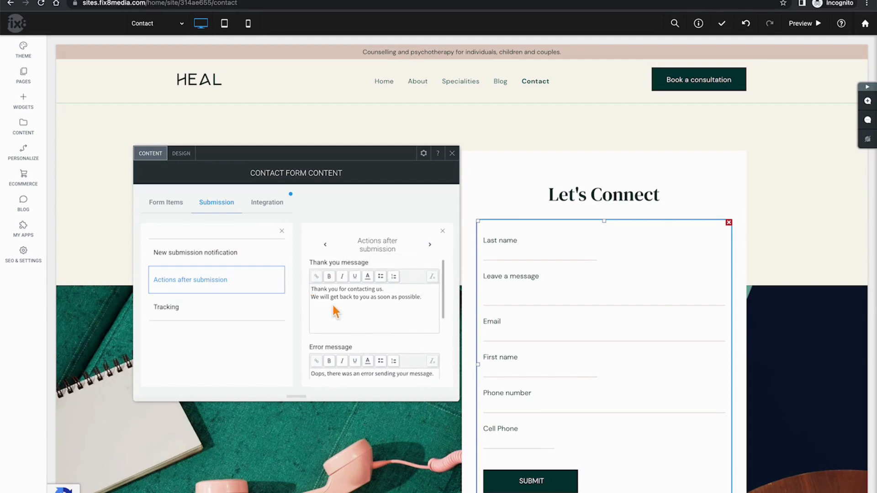
{"action": "scroll", "coordinate": [369, 311], "scroll_direction": "down", "scroll_amount": 3}
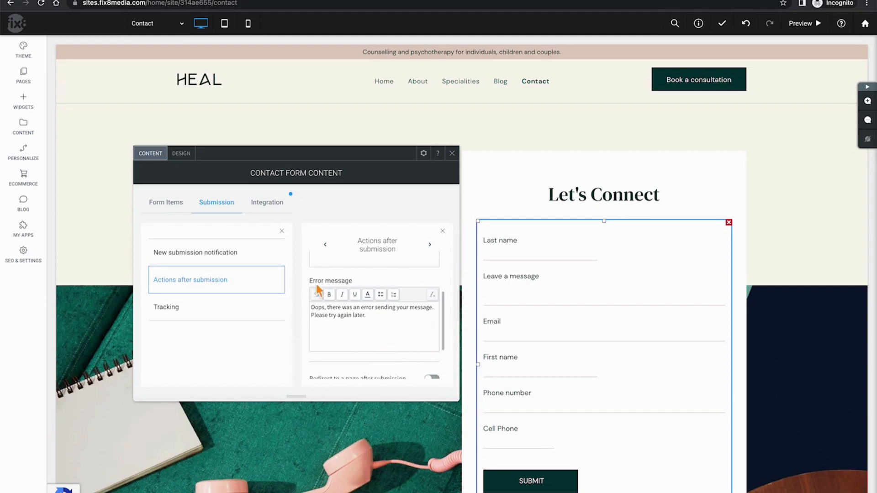
{"action": "scroll", "coordinate": [391, 334], "scroll_direction": "down", "scroll_amount": 3}
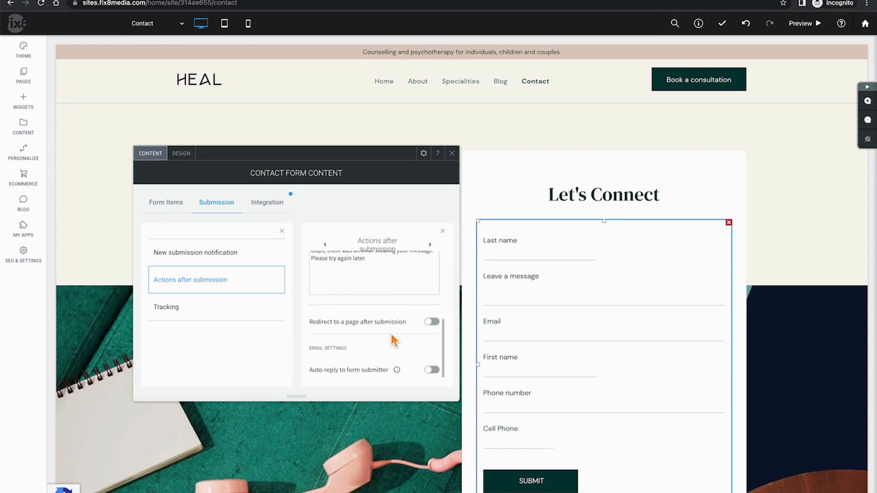
{"action": "left_click", "coordinate": [437, 327]}
{"action": "left_click", "coordinate": [430, 345]}
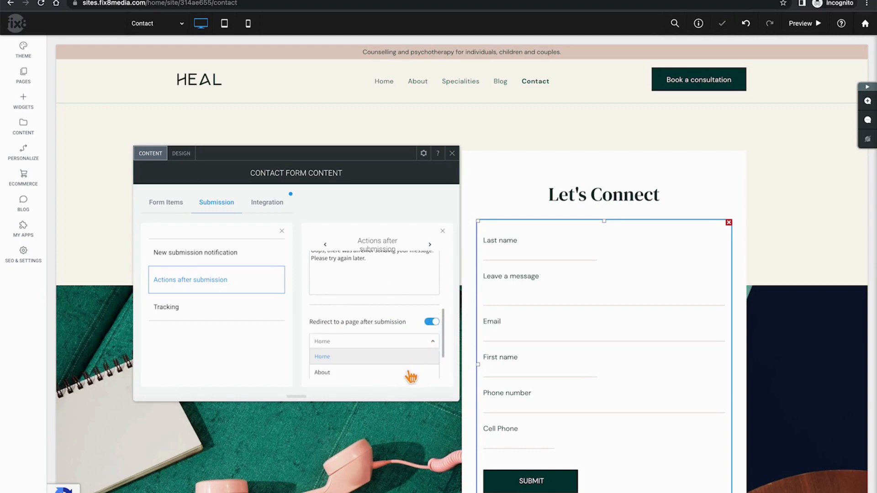
{"action": "left_click", "coordinate": [434, 350]}
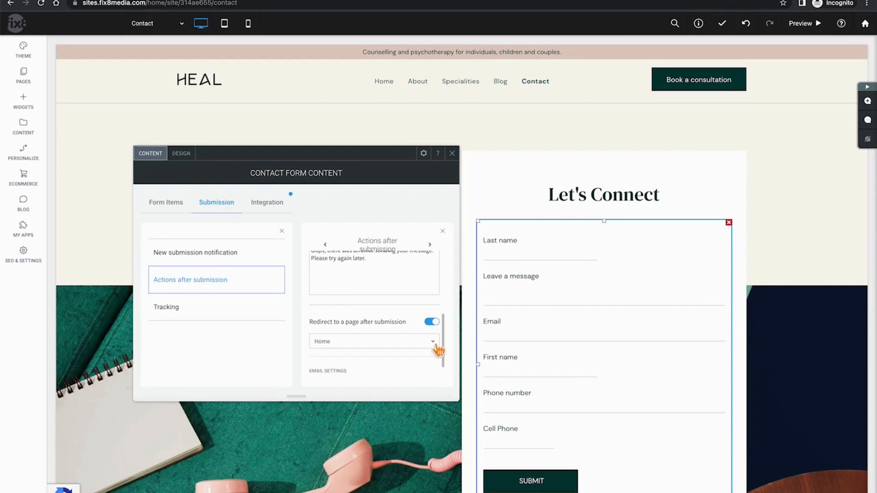
Turn on the auto-reply email to form submitters and review its From name and email fields
{"action": "scroll", "coordinate": [439, 350], "scroll_direction": "down", "scroll_amount": 1}
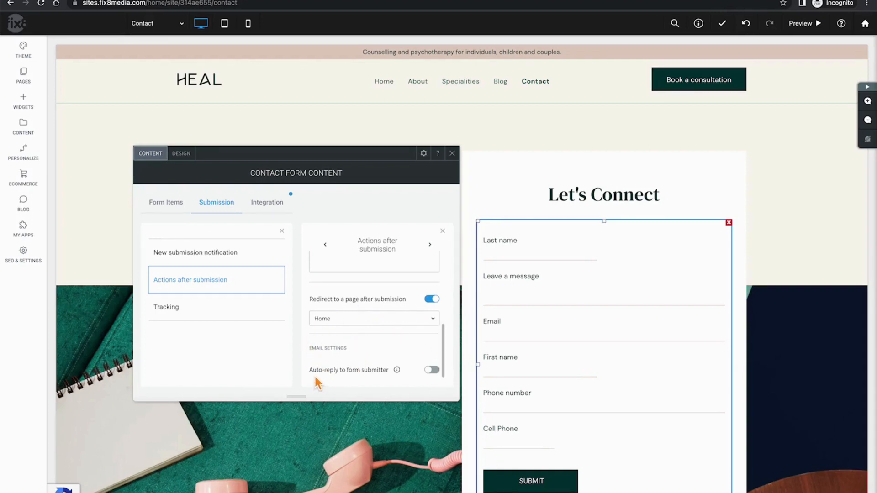
{"action": "left_click", "coordinate": [433, 371]}
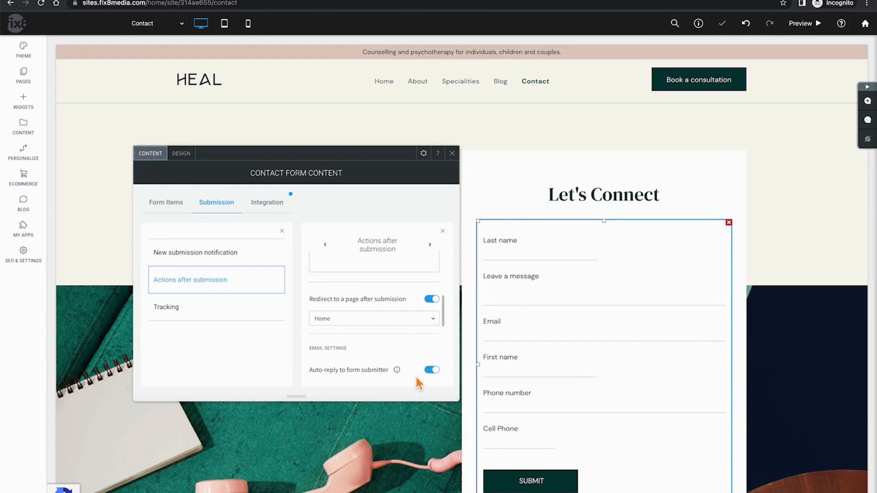
{"action": "scroll", "coordinate": [408, 363], "scroll_direction": "down", "scroll_amount": 3}
{"action": "scroll", "coordinate": [409, 365], "scroll_direction": "down", "scroll_amount": 1}
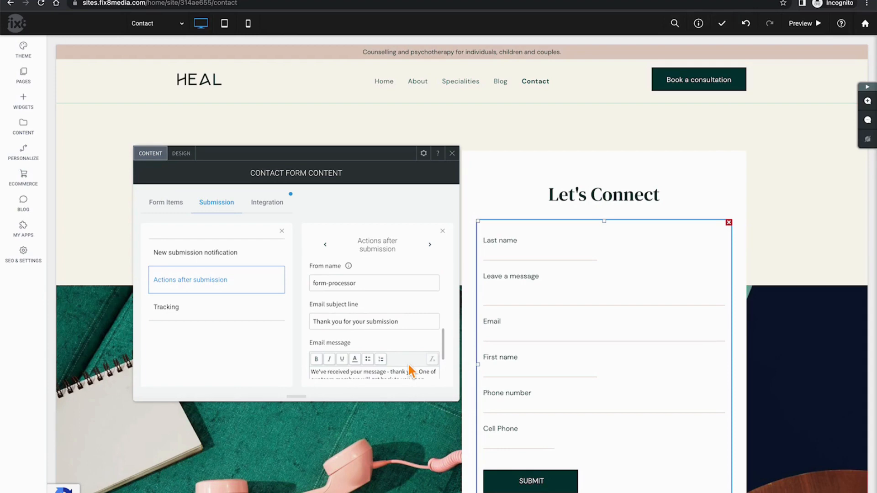
{"action": "left_click_drag", "start_coordinate": [376, 286], "coordinate": [284, 295]}
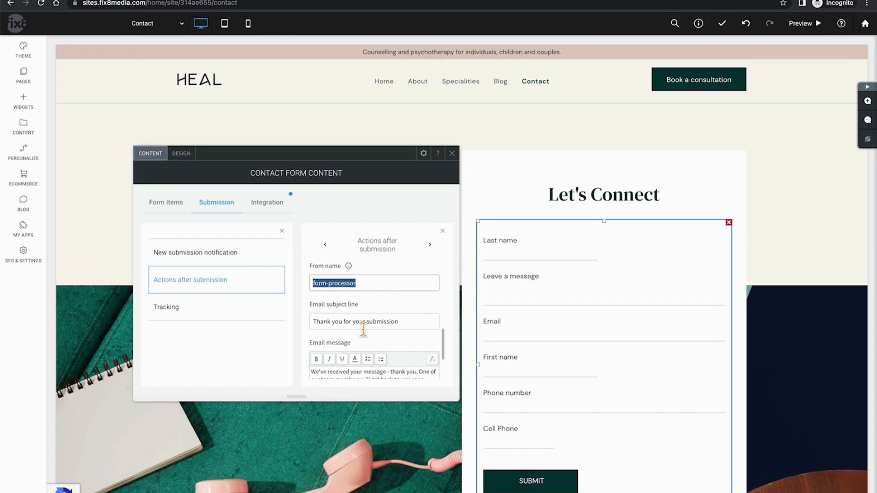
{"action": "scroll", "coordinate": [363, 328], "scroll_direction": "down", "scroll_amount": 3}
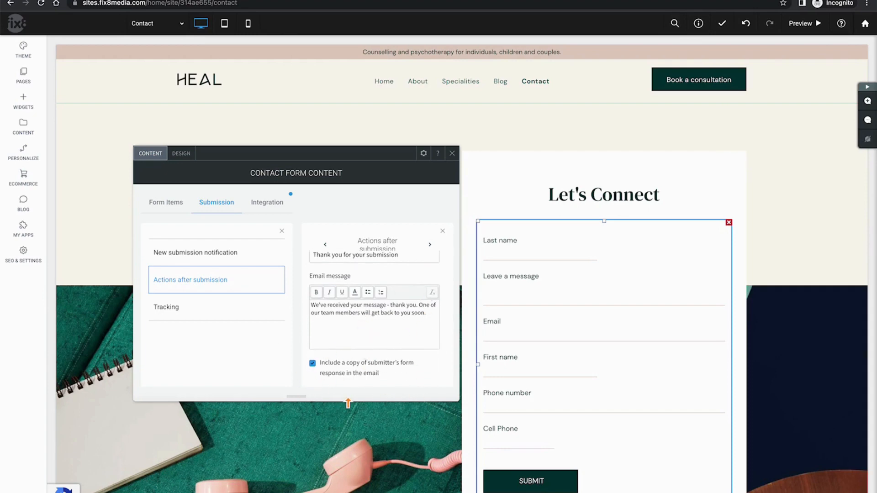
{"action": "scroll", "coordinate": [373, 342], "scroll_direction": "up", "scroll_amount": 1}
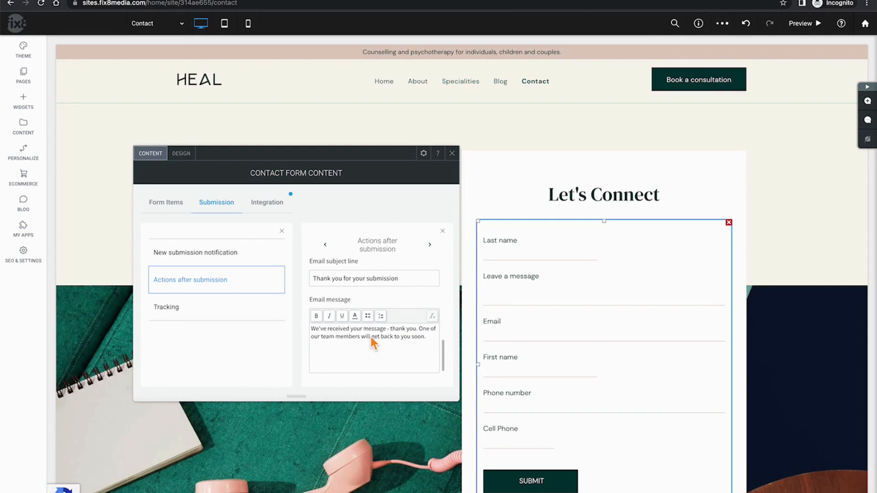
{"action": "scroll", "coordinate": [374, 342], "scroll_direction": "up", "scroll_amount": 6}
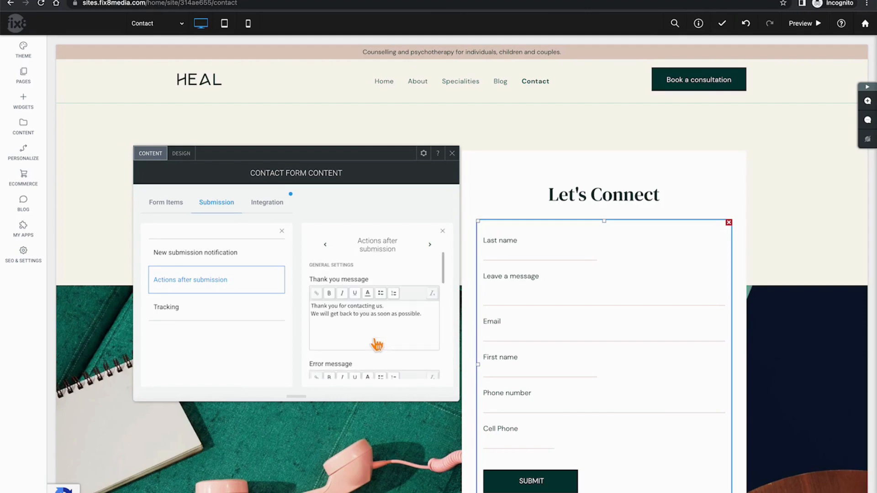
{"action": "left_click", "coordinate": [195, 315]}
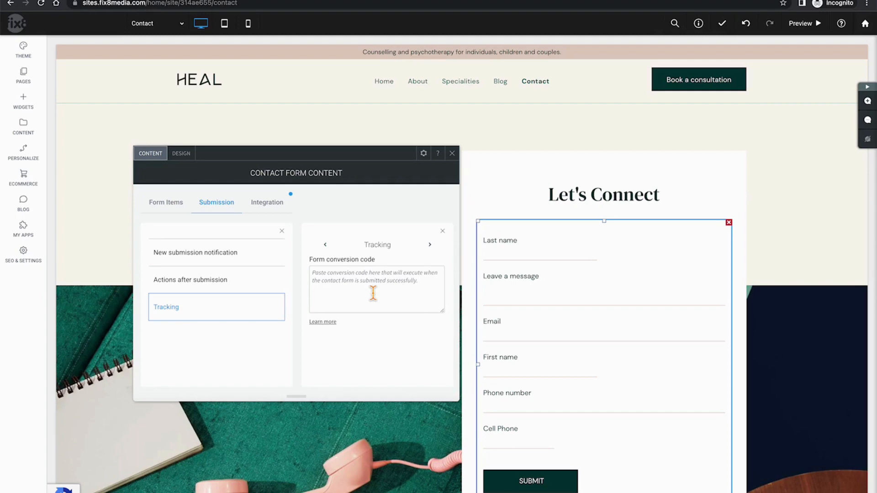
Show the form's Integration options: Google Sheets, Mailchimp, Constant Contact and Webhooks
{"action": "left_click", "coordinate": [267, 203]}
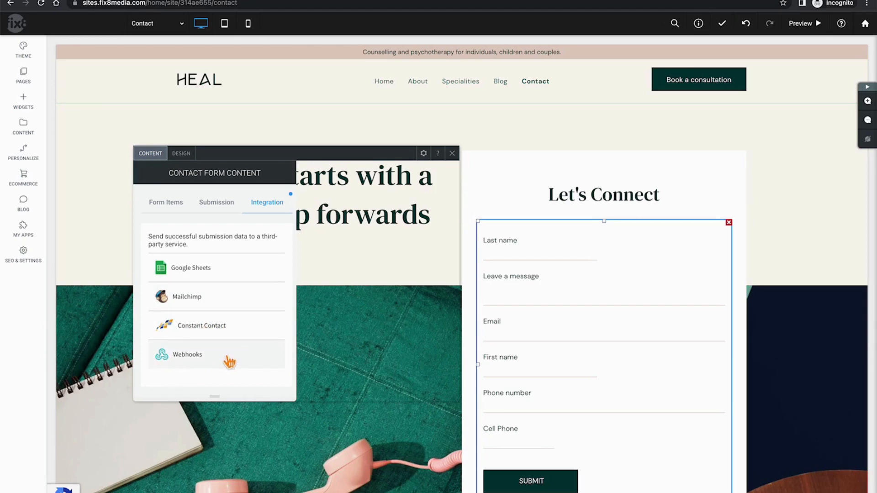
Check the Submission, notification and Integration settings, ending on the six-field Form Items list
{"action": "left_click", "coordinate": [220, 213]}
{"action": "left_click", "coordinate": [172, 211]}
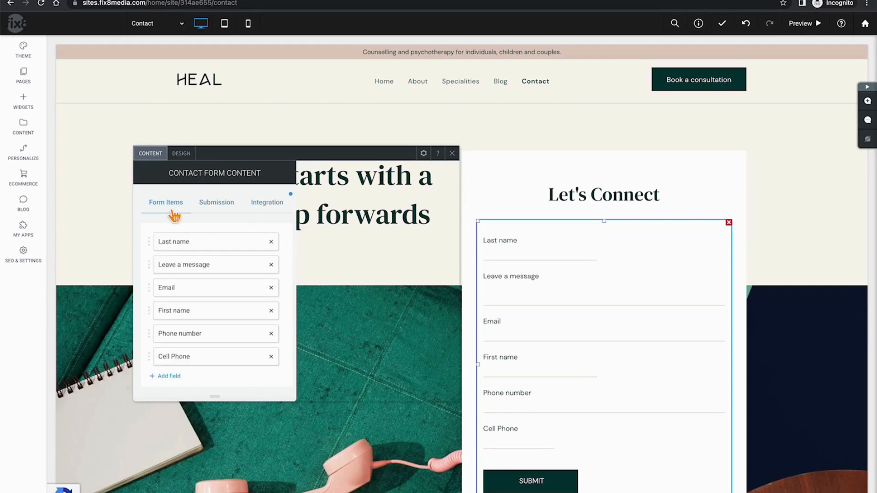
{"action": "left_click", "coordinate": [273, 203]}
{"action": "left_click", "coordinate": [232, 205]}
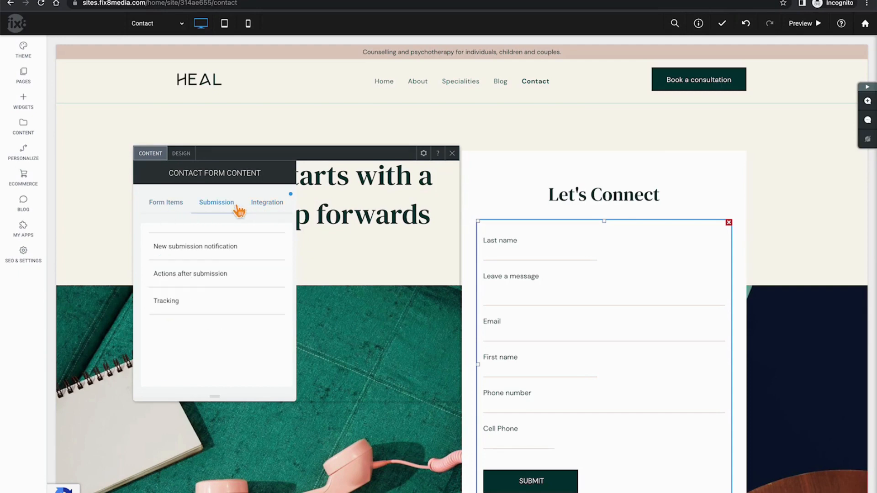
{"action": "left_click", "coordinate": [226, 249]}
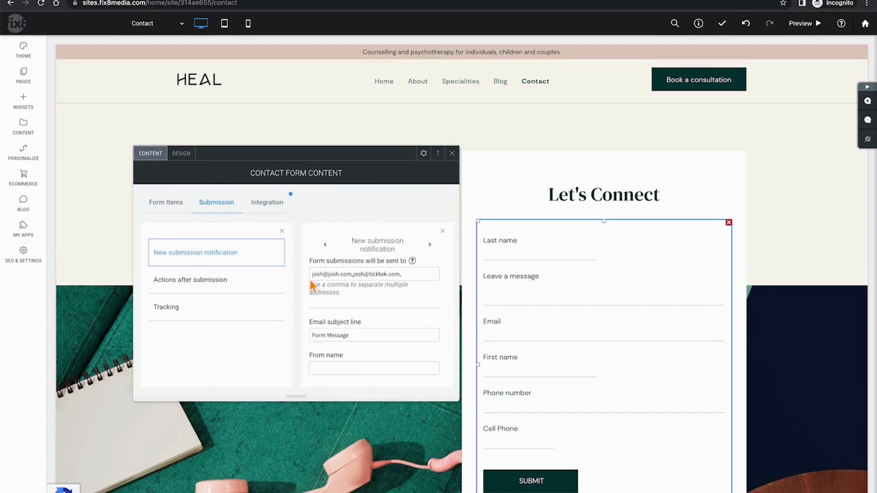
{"action": "left_click", "coordinate": [271, 206]}
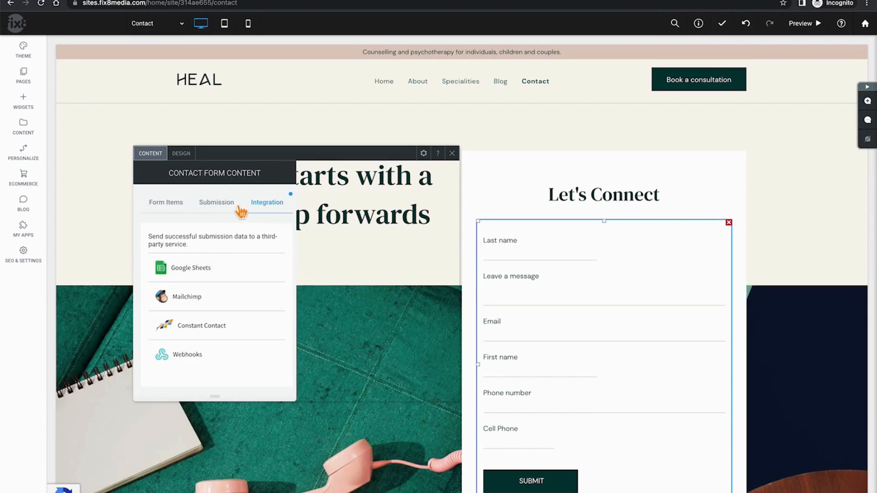
{"action": "left_click", "coordinate": [168, 205]}
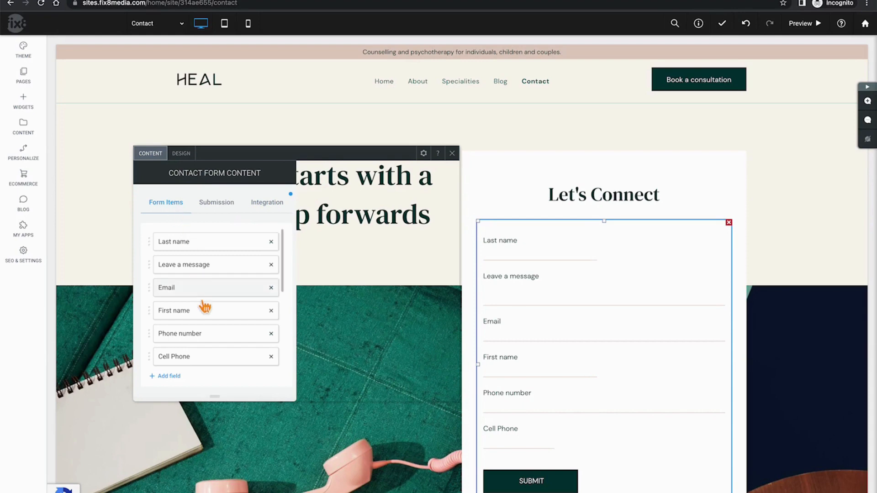
{"action": "scroll", "coordinate": [203, 307], "scroll_direction": "down", "scroll_amount": 5}
{"action": "scroll", "coordinate": [204, 307], "scroll_direction": "up", "scroll_amount": 5}
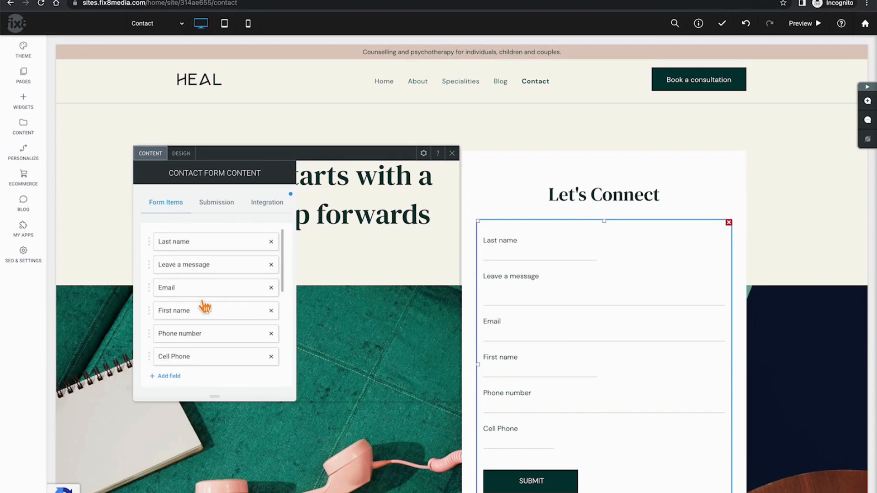
Apply the labels-above-boxed-fields layout in the form's Design settings
{"action": "left_click", "coordinate": [182, 155]}
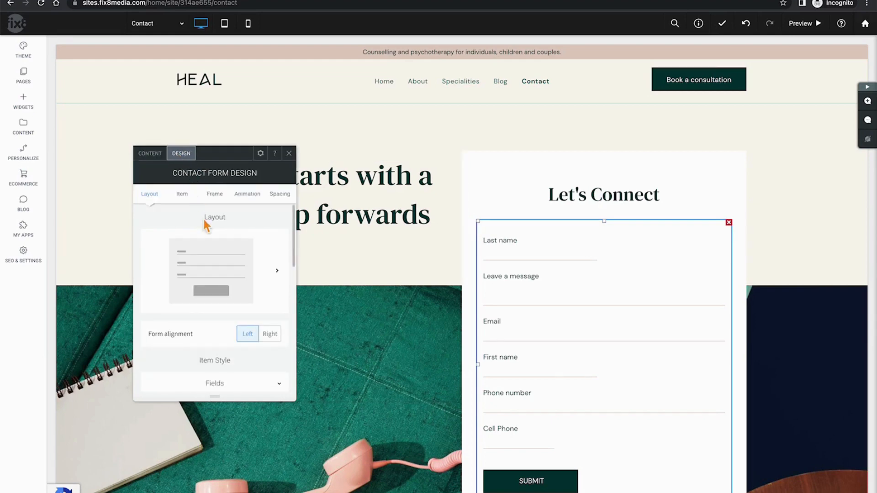
{"action": "left_click", "coordinate": [277, 271]}
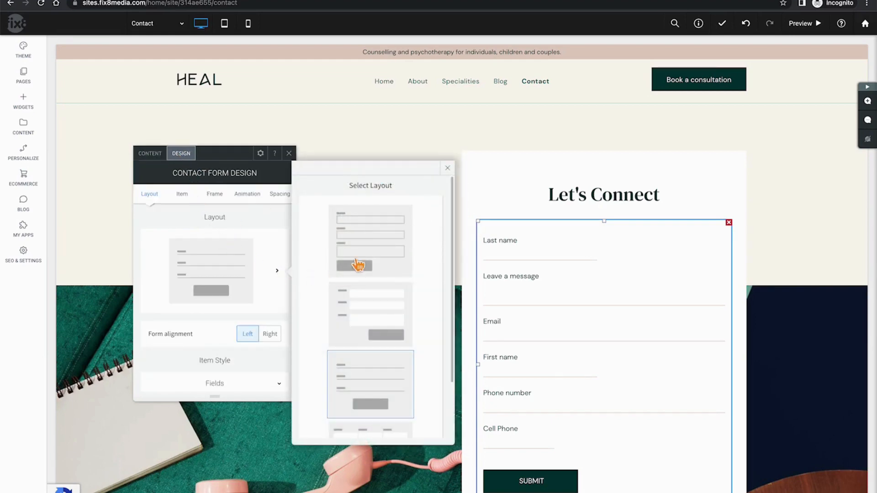
{"action": "scroll", "coordinate": [378, 334], "scroll_direction": "down", "scroll_amount": 1}
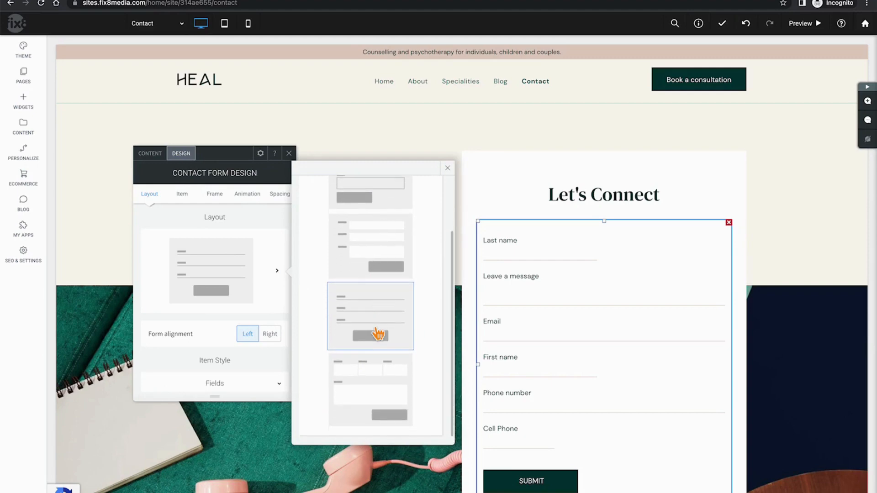
{"action": "scroll", "coordinate": [378, 334], "scroll_direction": "up", "scroll_amount": 1}
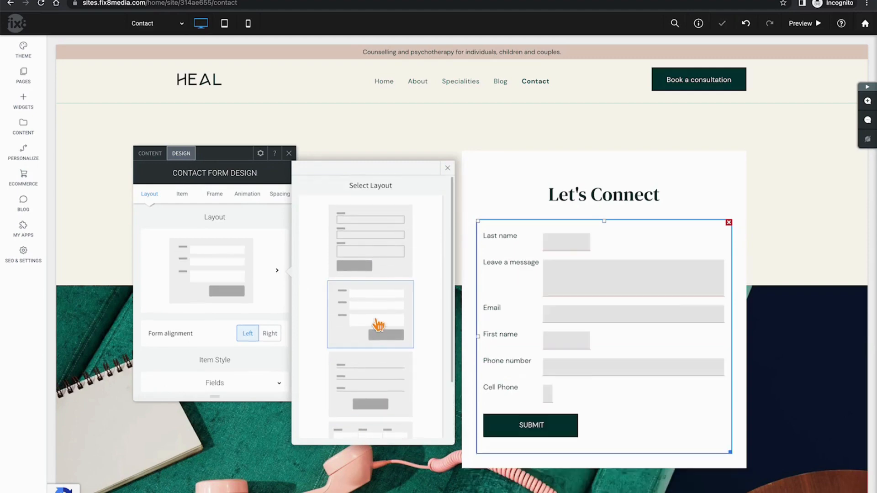
{"action": "left_click", "coordinate": [380, 259]}
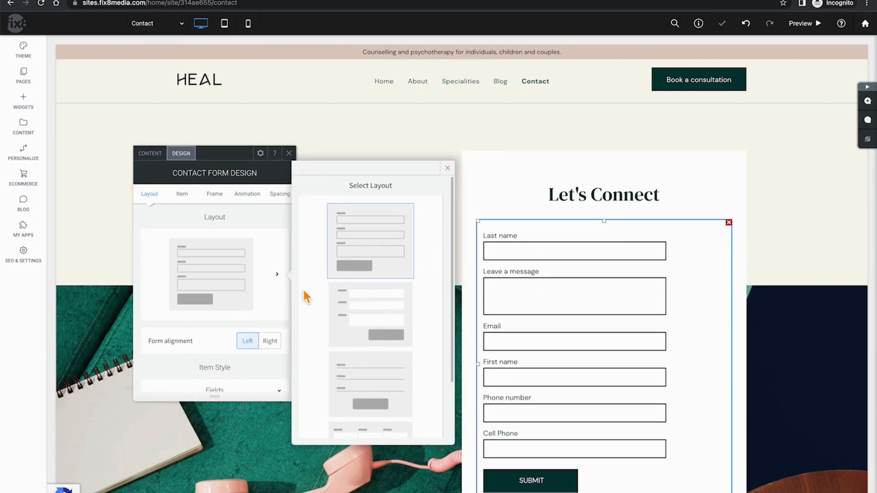
{"action": "left_click", "coordinate": [197, 340]}
Expand the Item > Fields style settings, then close the form design panel
{"action": "scroll", "coordinate": [201, 340], "scroll_direction": "down", "scroll_amount": 1}
{"action": "scroll", "coordinate": [269, 312], "scroll_direction": "down", "scroll_amount": 4}
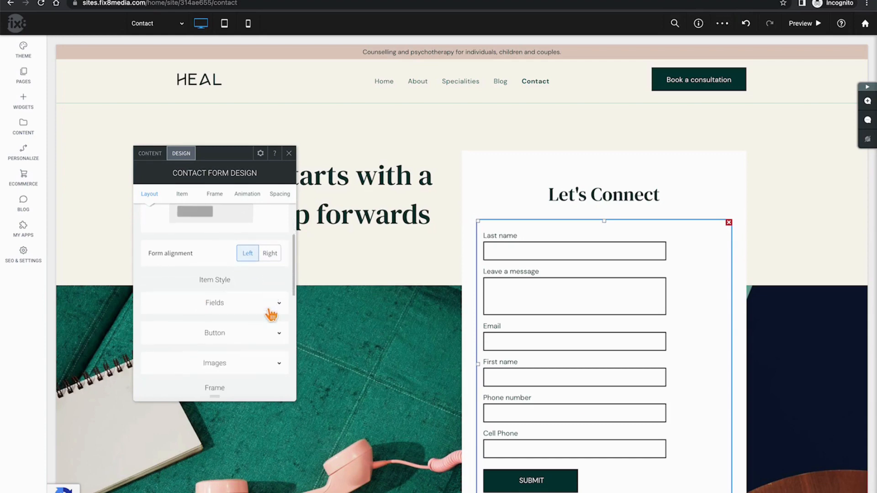
{"action": "scroll", "coordinate": [267, 292], "scroll_direction": "up", "scroll_amount": 1}
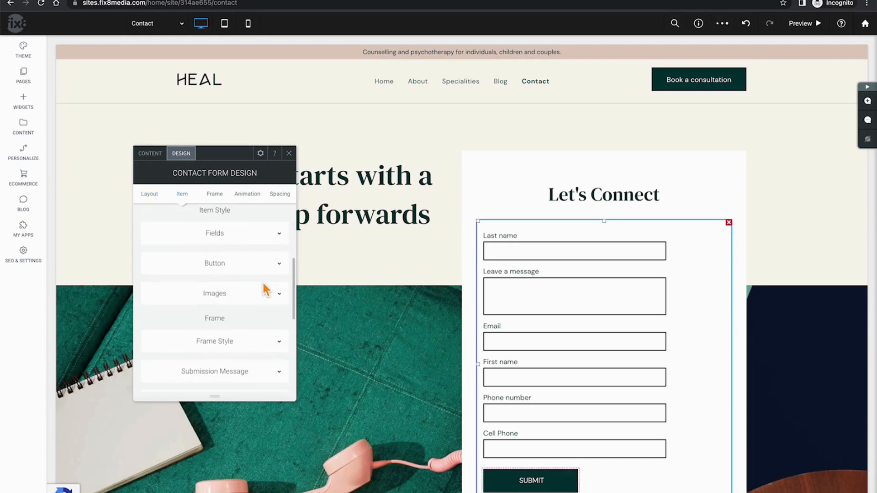
{"action": "left_click", "coordinate": [279, 239]}
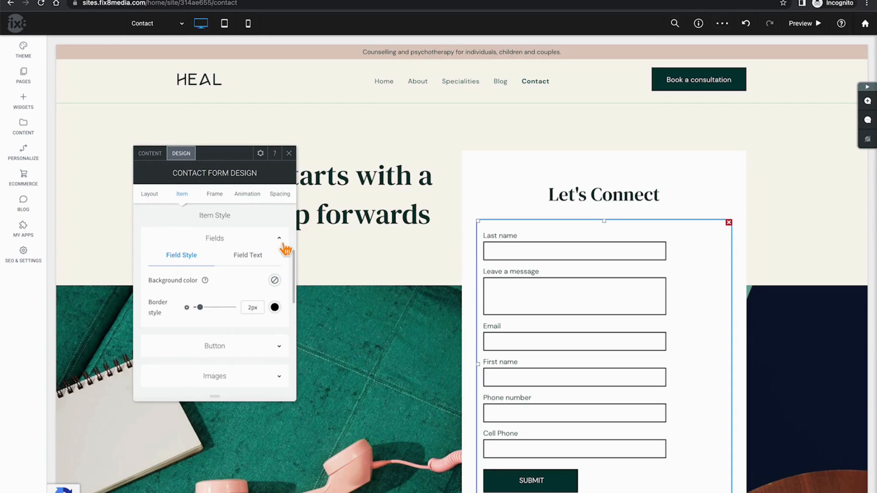
{"action": "left_click", "coordinate": [291, 155]}
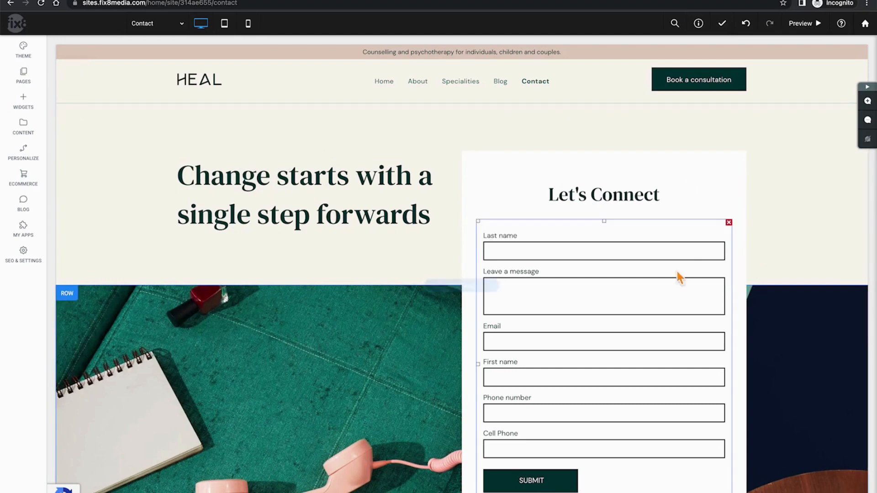
Open Manage Form Responses from SEO & Settings in the left sidebar
{"action": "left_click", "coordinate": [26, 268]}
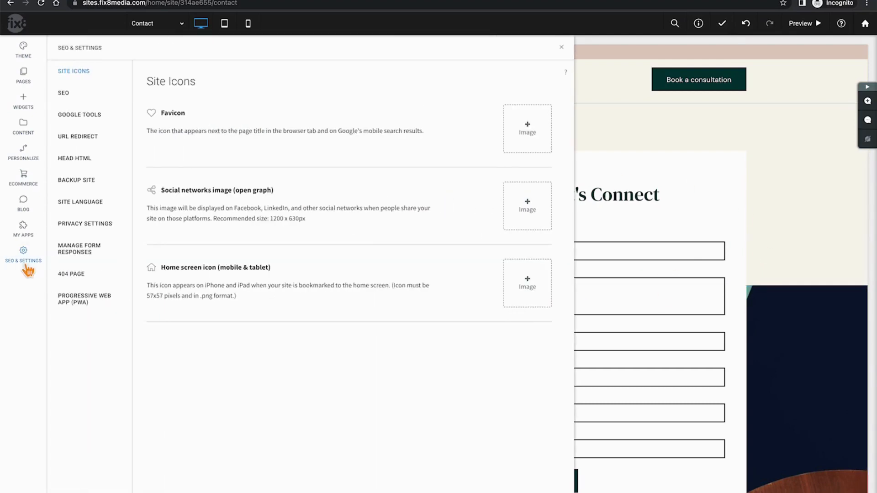
{"action": "left_click", "coordinate": [88, 258]}
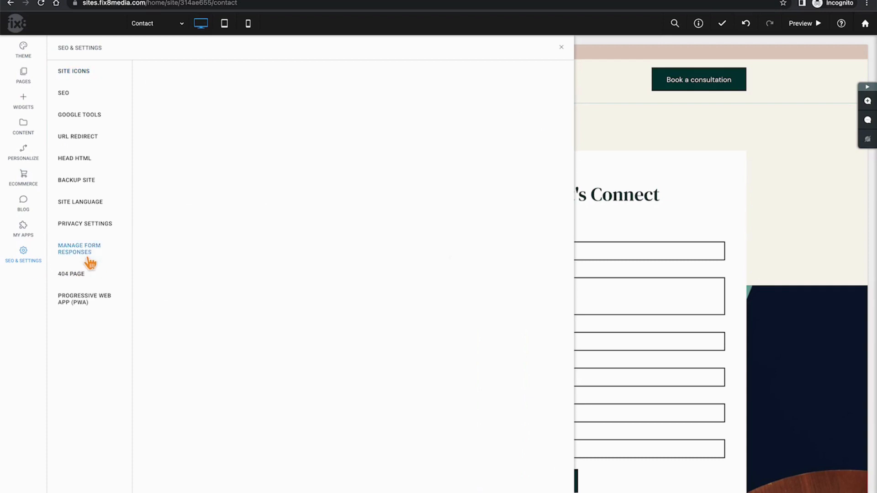